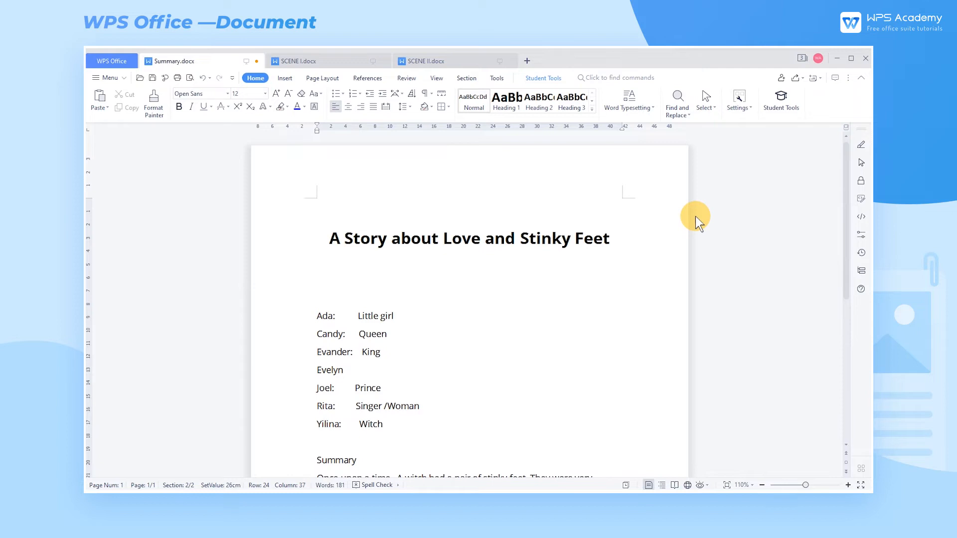
View the open SCENE I.docx and SCENE II.docx documents
click(343, 62)
click(427, 63)
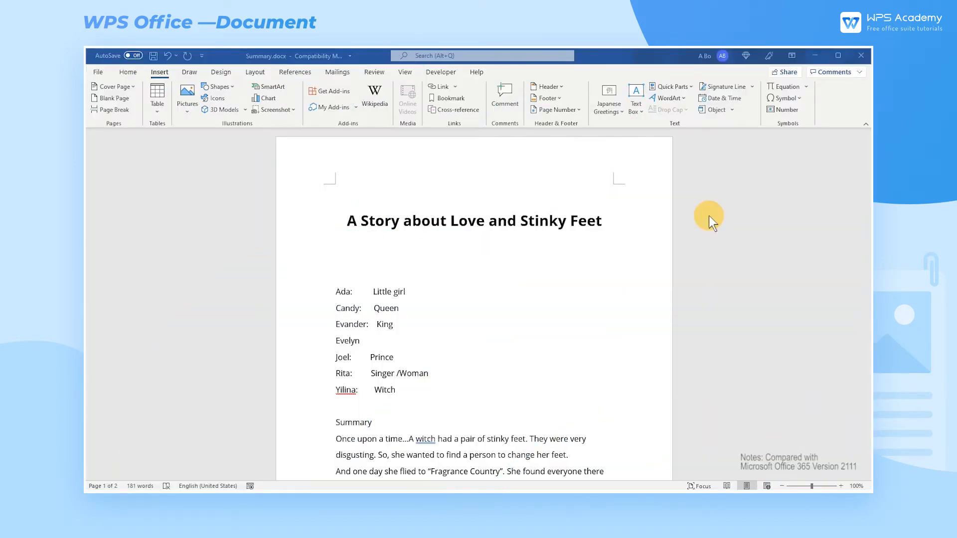
Switch to Word and insert the text of SCENE I.docx and SCENE II.docx on the blank second page of Summary.docx
scroll(709, 216, down, 7)
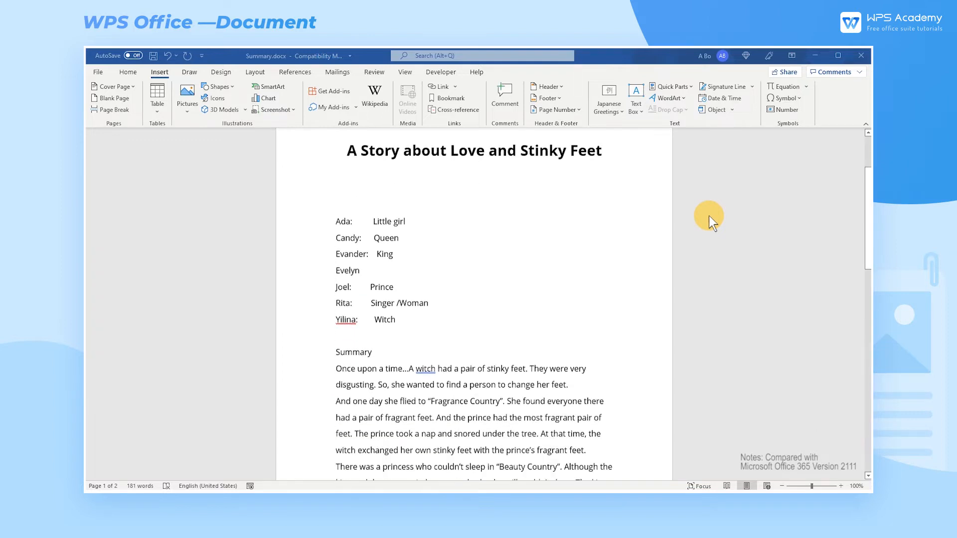
scroll(518, 319, down, 3)
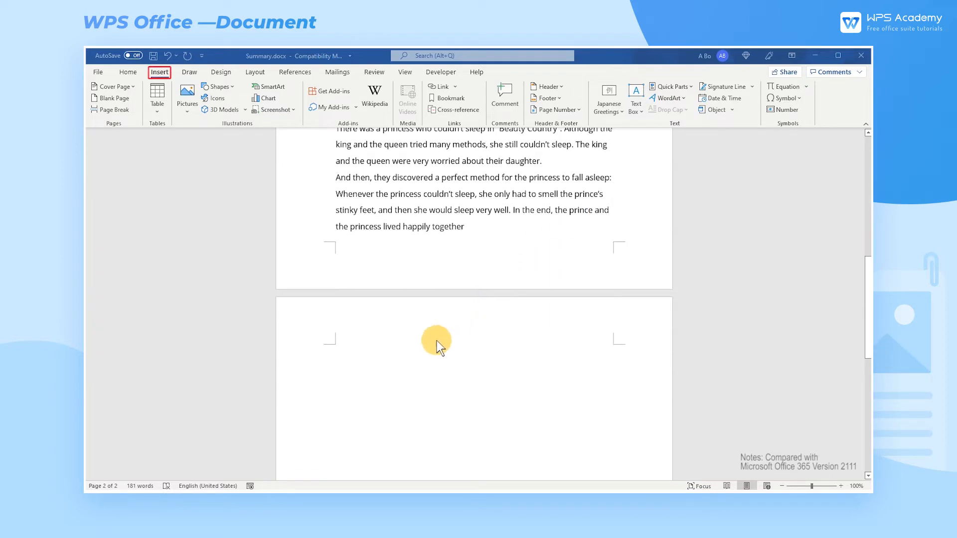
click(367, 352)
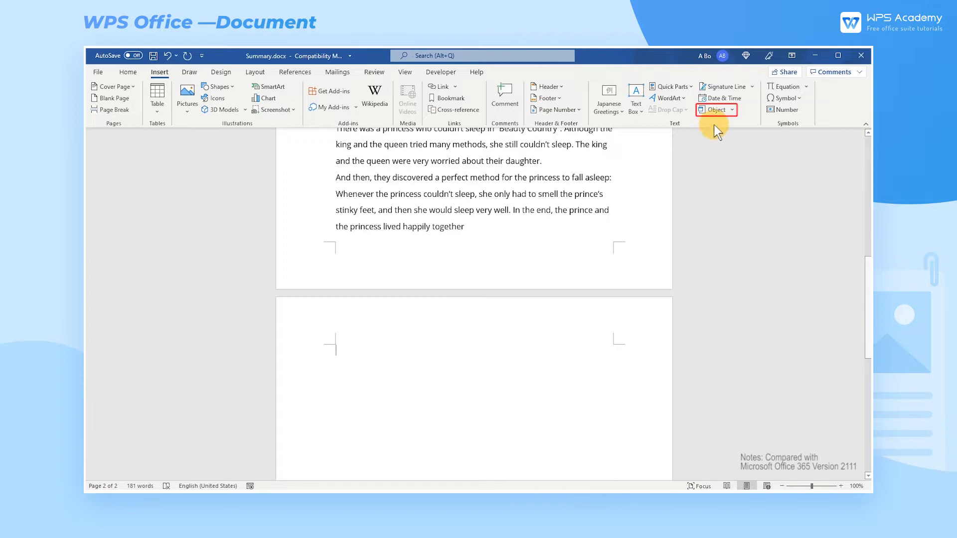
click(732, 109)
click(733, 137)
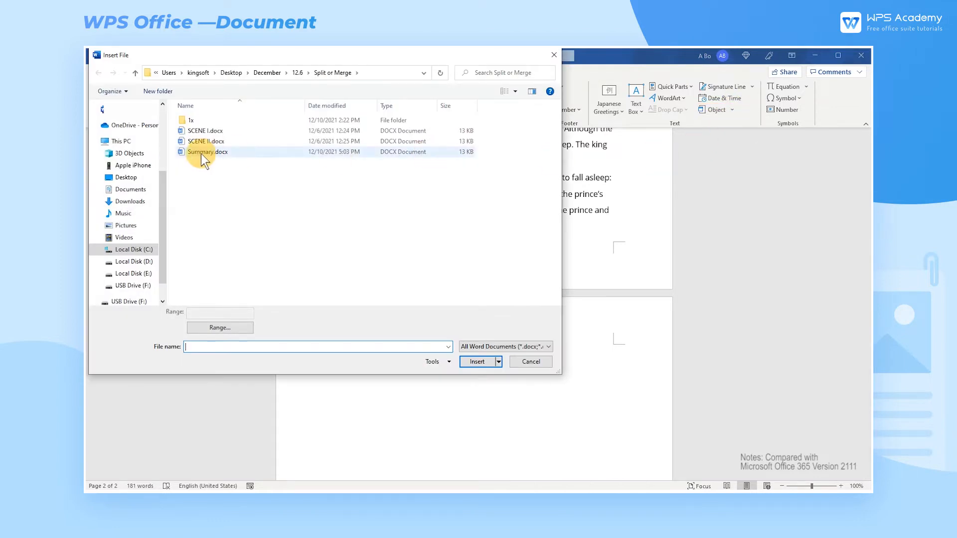
drag(173, 144, 199, 133)
click(465, 360)
scroll(460, 346, up, 12)
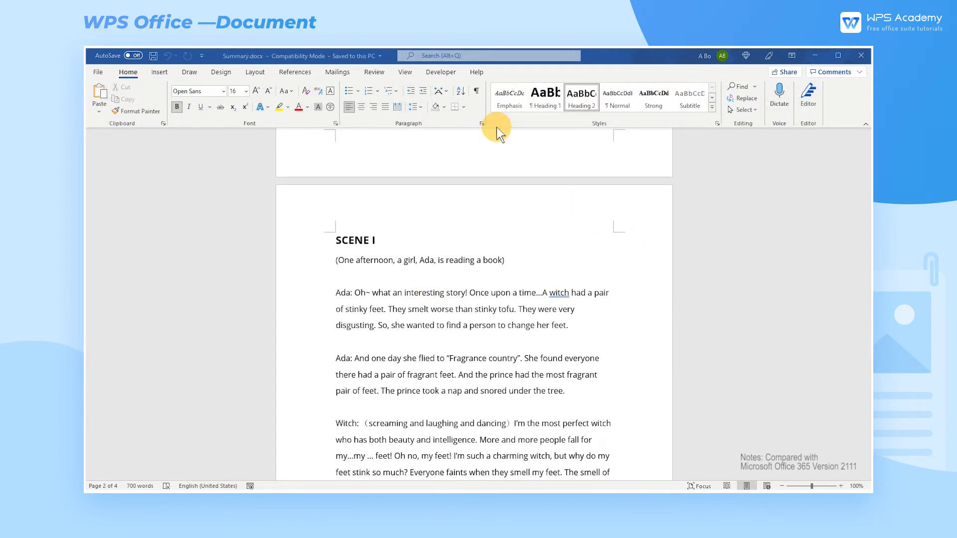
Show the document in Outline view and promote the SCENE I and SCENE II headings to Level 1
click(411, 73)
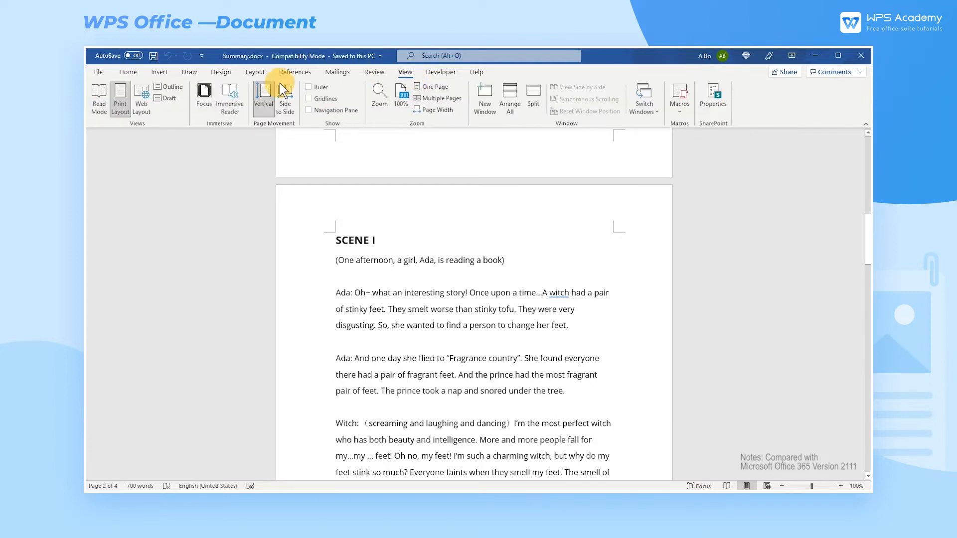
click(178, 83)
click(112, 201)
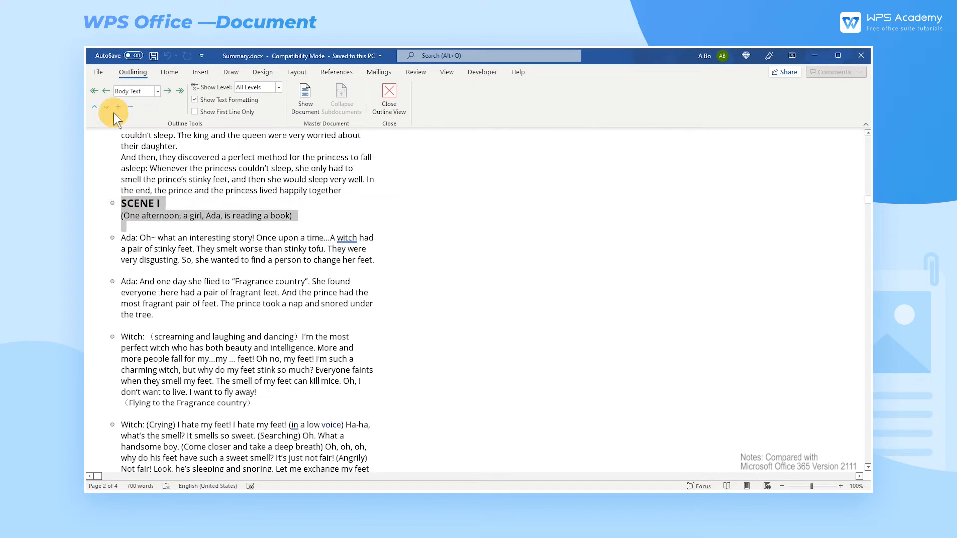
click(105, 90)
scroll(142, 352, down, 5)
click(112, 434)
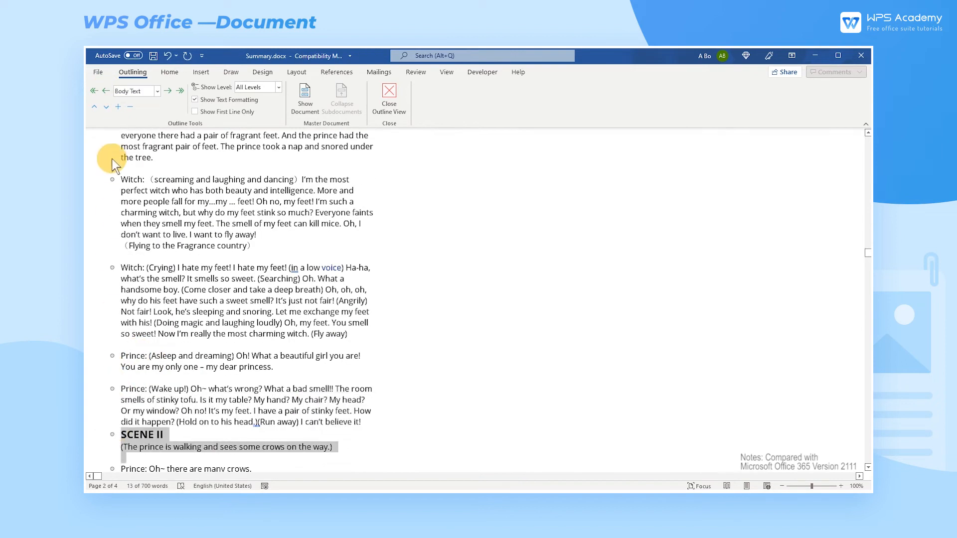
click(106, 90)
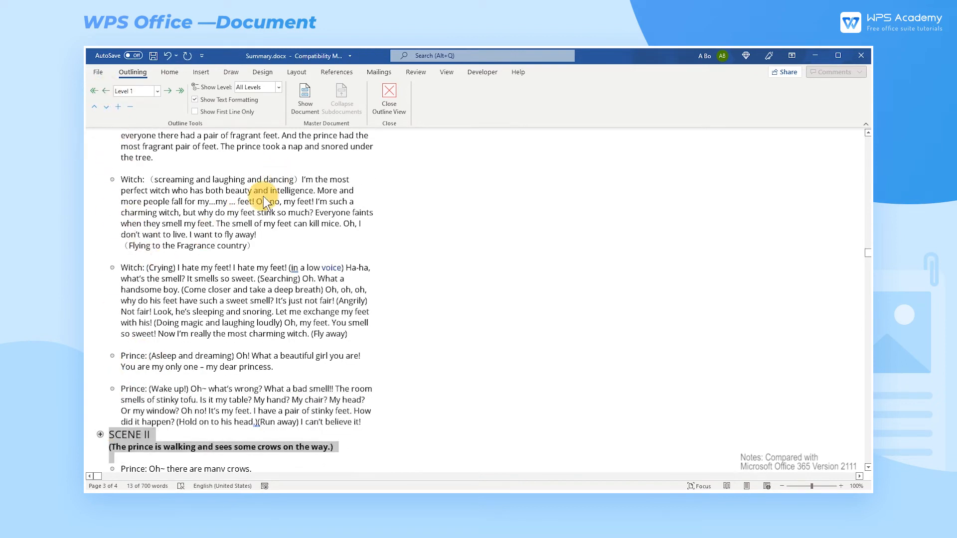
Show the master document commands and create a subdocument from the SCENE I heading with all its content
scroll(224, 216, up, 1)
click(306, 99)
click(333, 95)
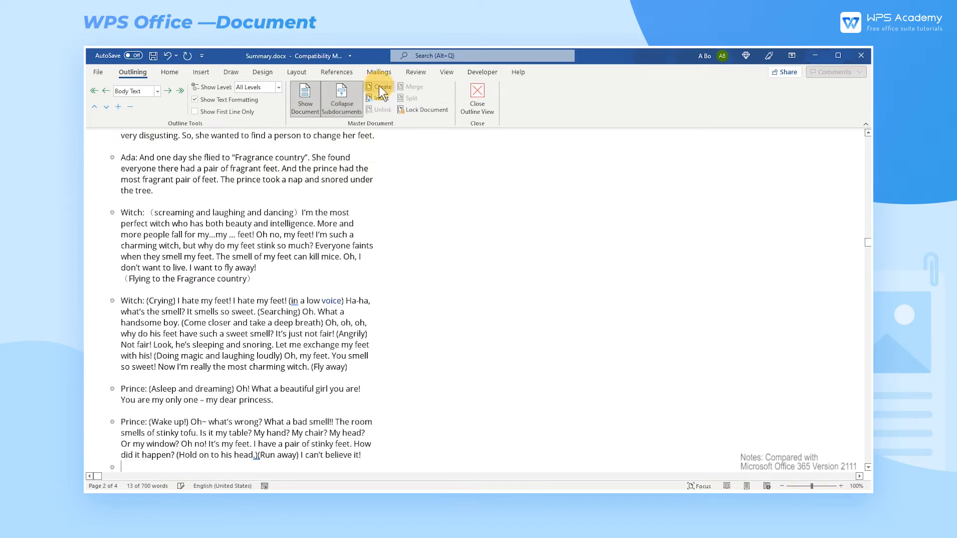
scroll(142, 283, up, 3)
click(101, 169)
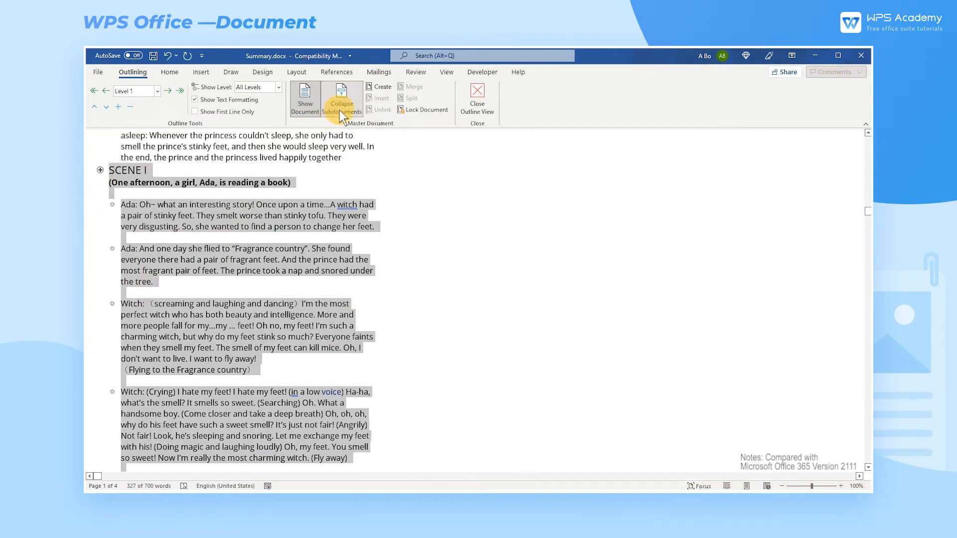
click(379, 87)
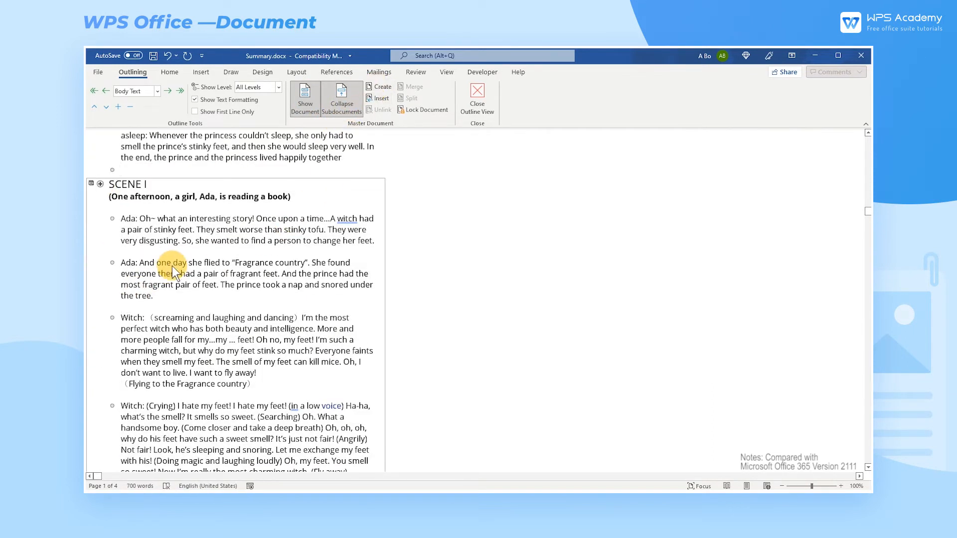
Save the document as Summary.docx in a newly created folder named New folder inside Split or Merge
click(99, 72)
click(113, 207)
click(371, 147)
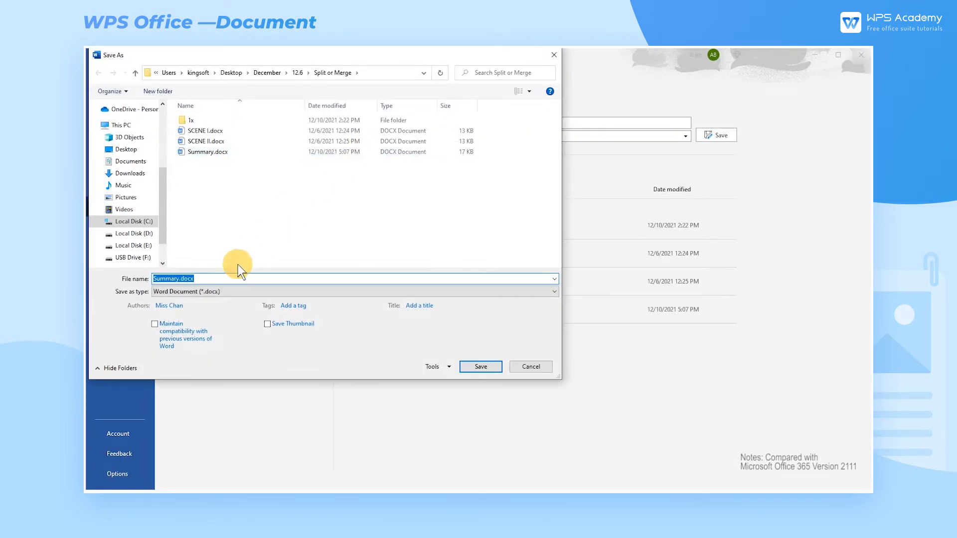
right_click(240, 195)
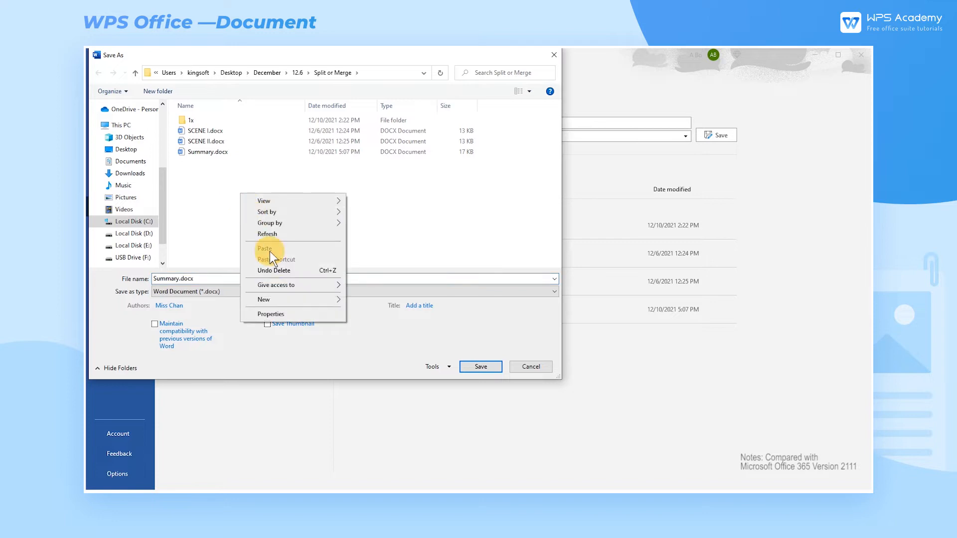
mouse_move(278, 299)
click(353, 295)
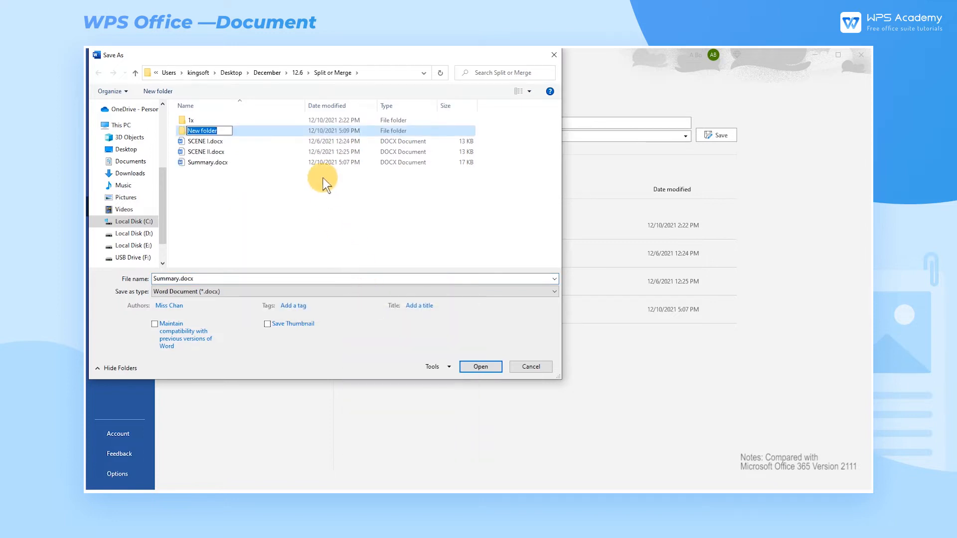
key(Return)
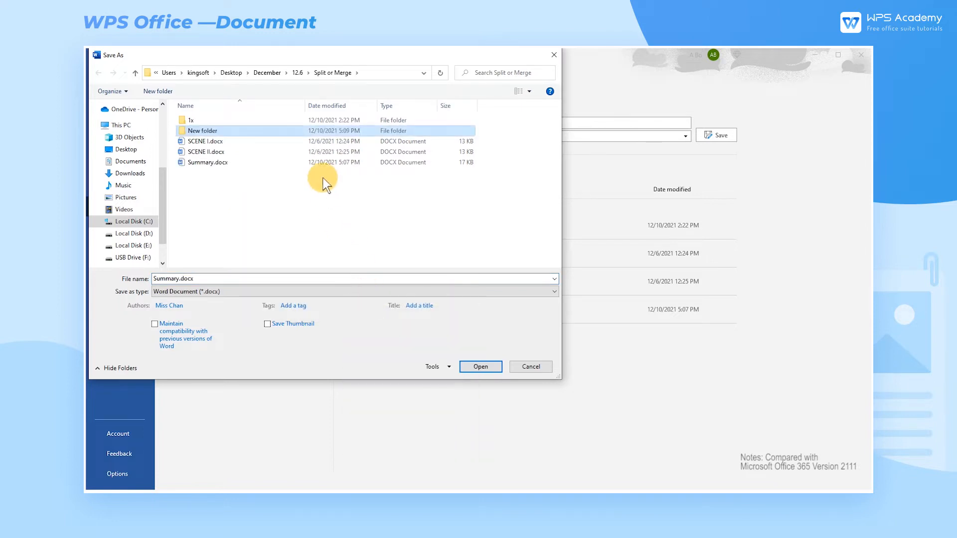
double_click(257, 132)
click(490, 369)
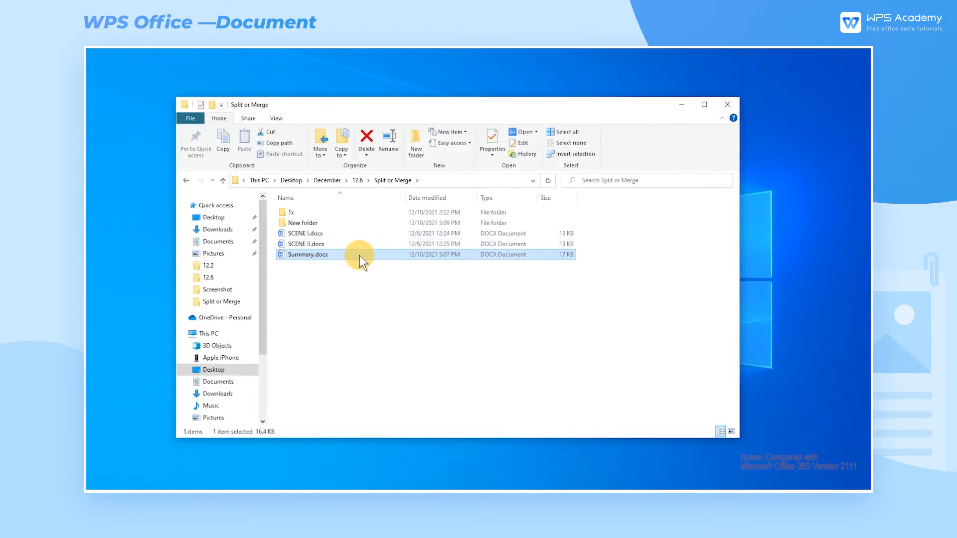
Open SCENE I.docx from New folder in File Explorer with Word
double_click(313, 220)
right_click(315, 214)
mouse_move(387, 366)
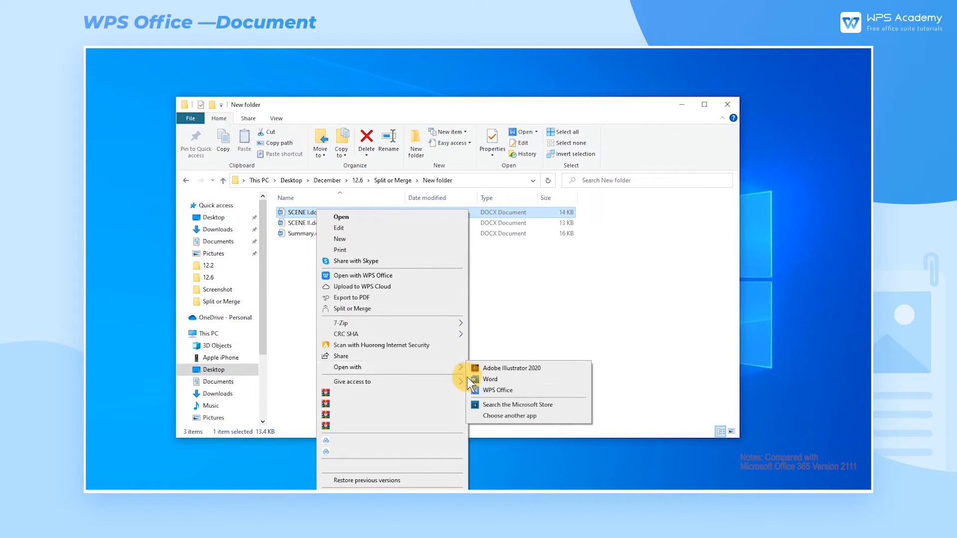
click(481, 379)
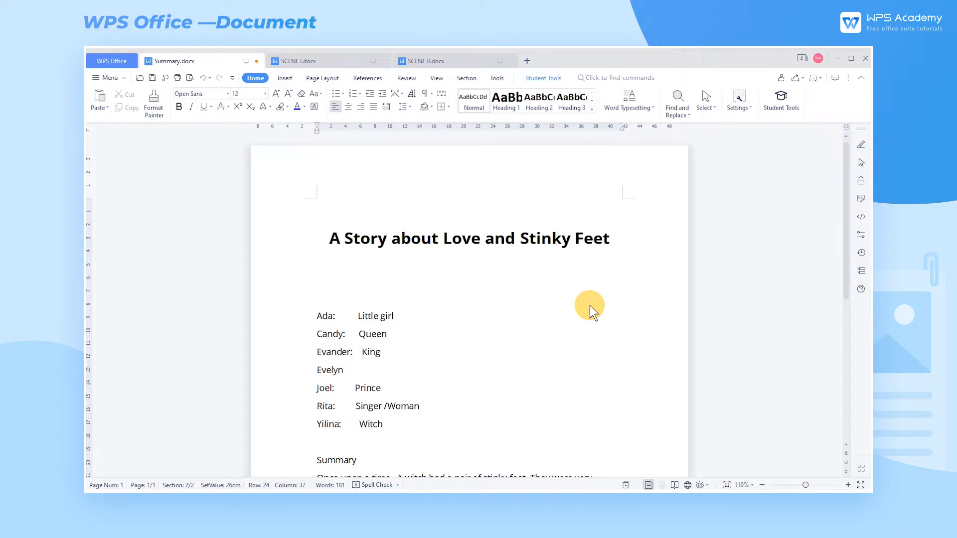
Switch to WPS Office and start merging documents from Summary.docx, with Summary.docx, SCENE I.docx and SCENE II.docx all selected
scroll(590, 307, down, 6)
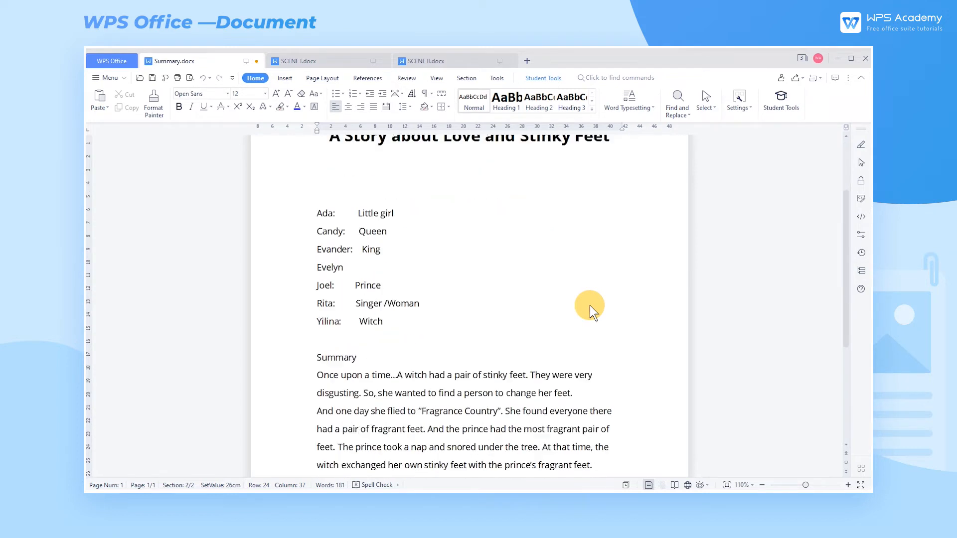
scroll(591, 306, up, 6)
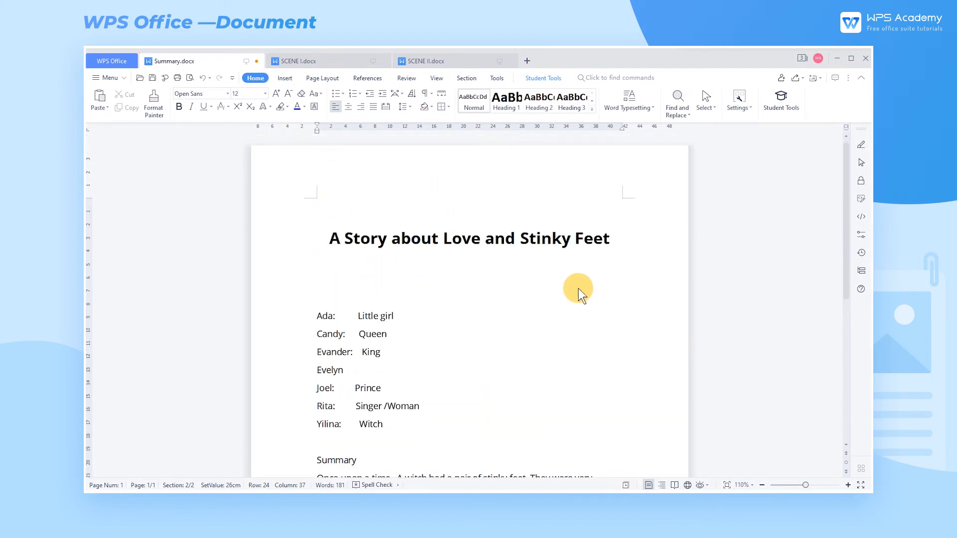
click(497, 78)
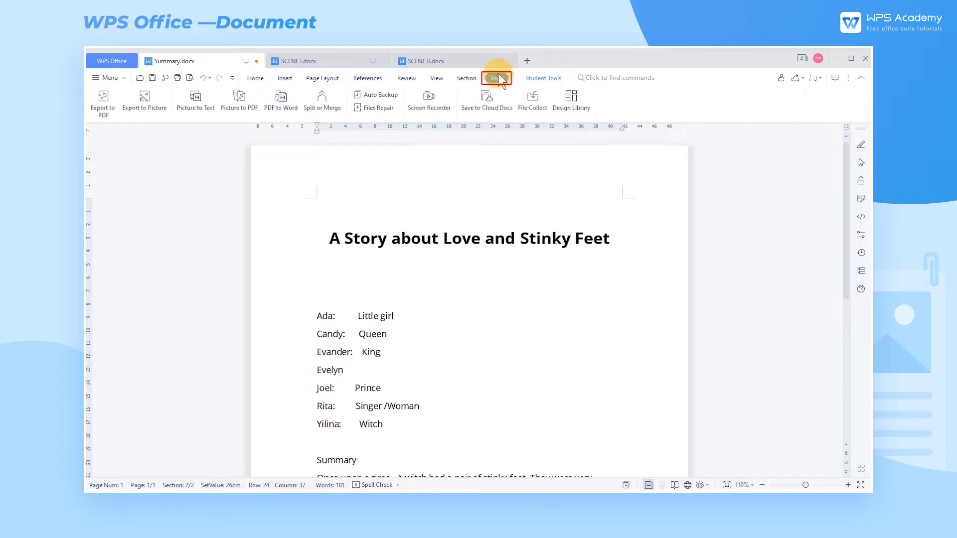
click(319, 101)
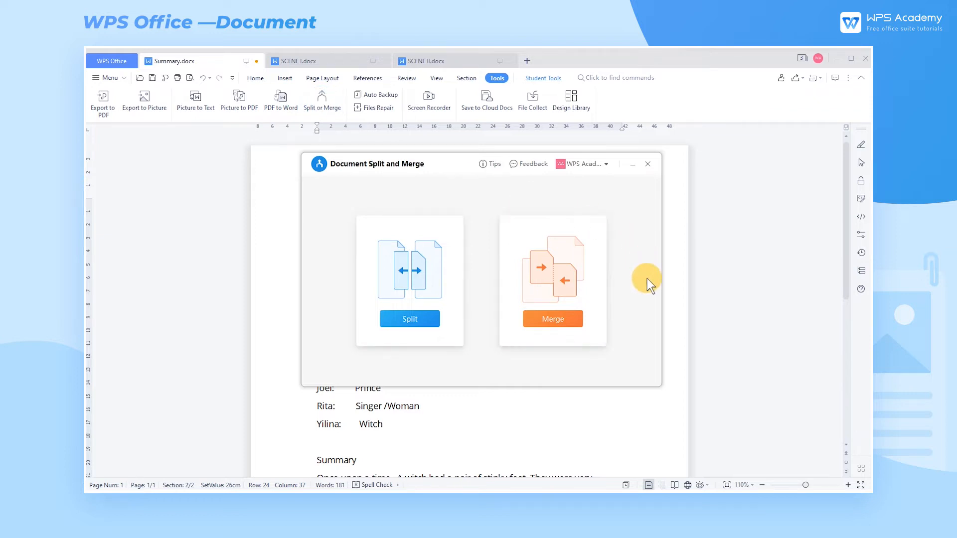
click(558, 318)
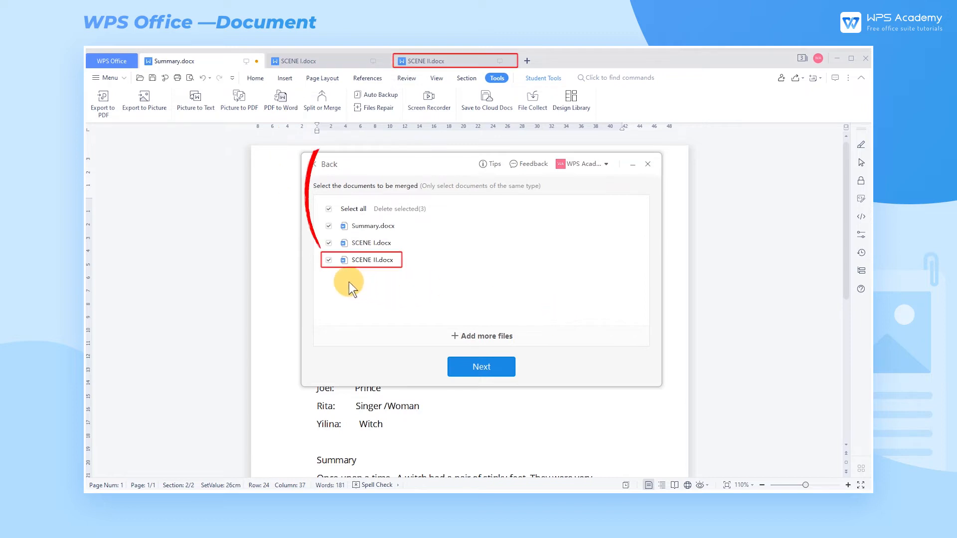
click(329, 244)
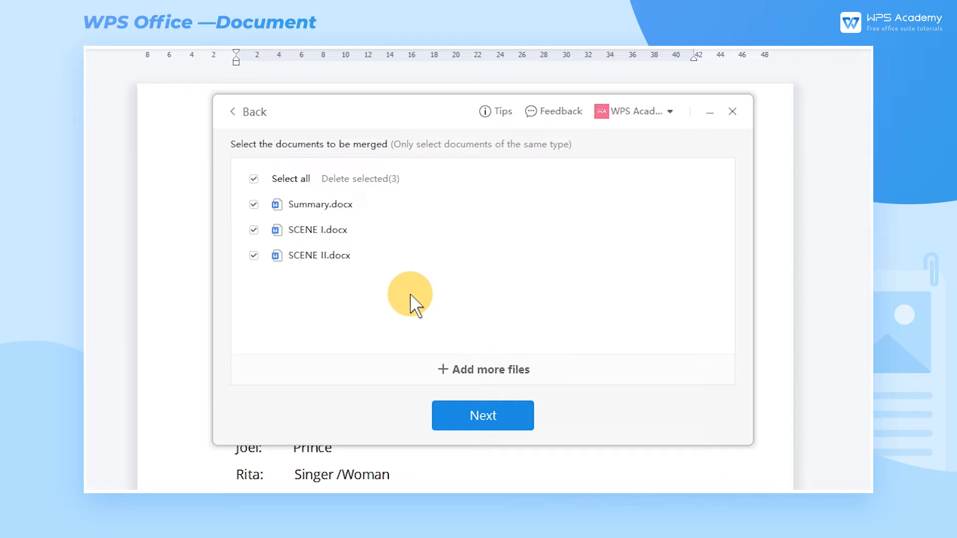
click(477, 416)
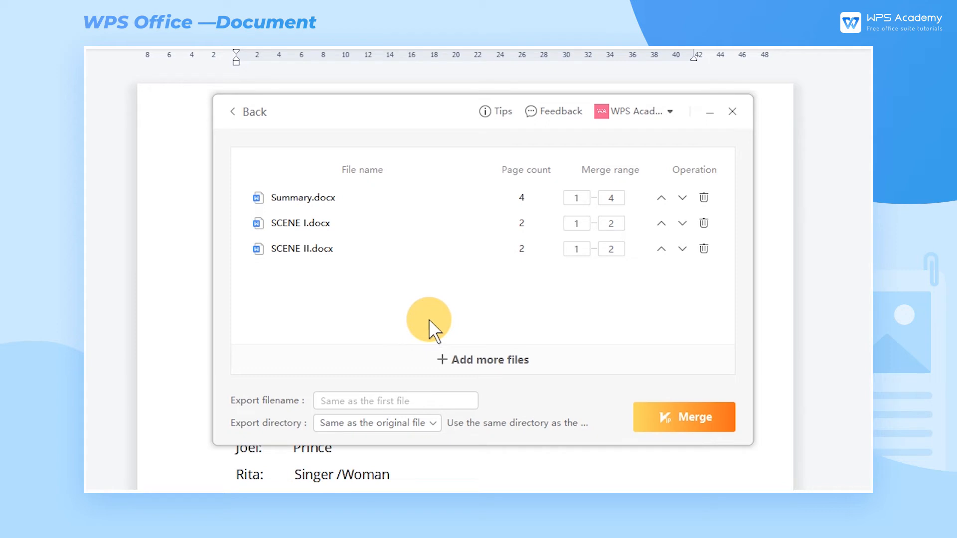
Set the export filename to 111 and merge the three documents
click(396, 400)
text(111)
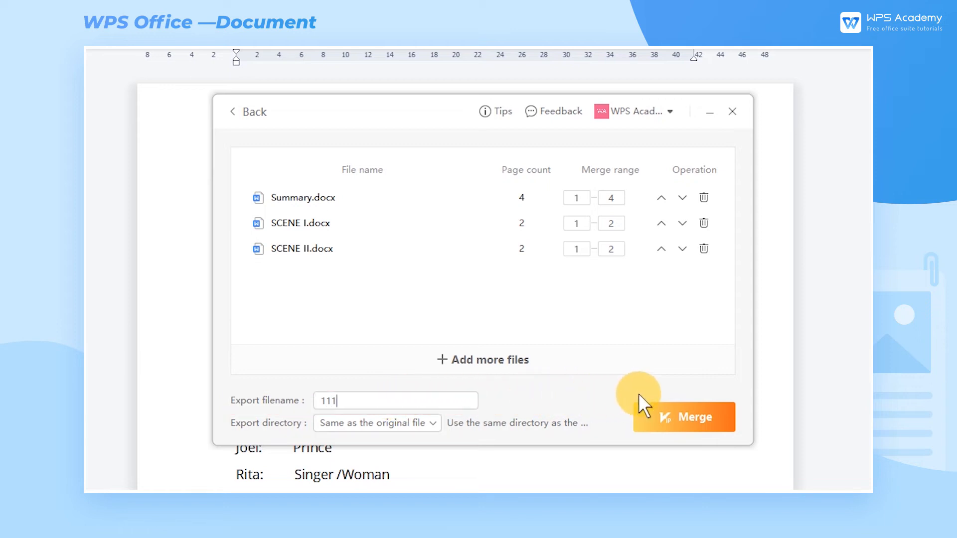
click(687, 414)
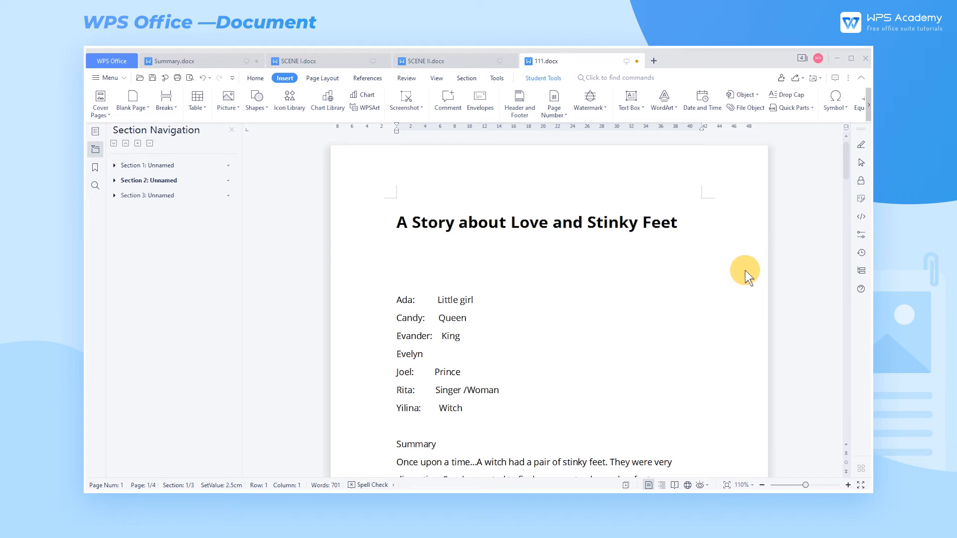
Split 111.docx by range selection, with page 2 as the range
click(497, 79)
click(322, 103)
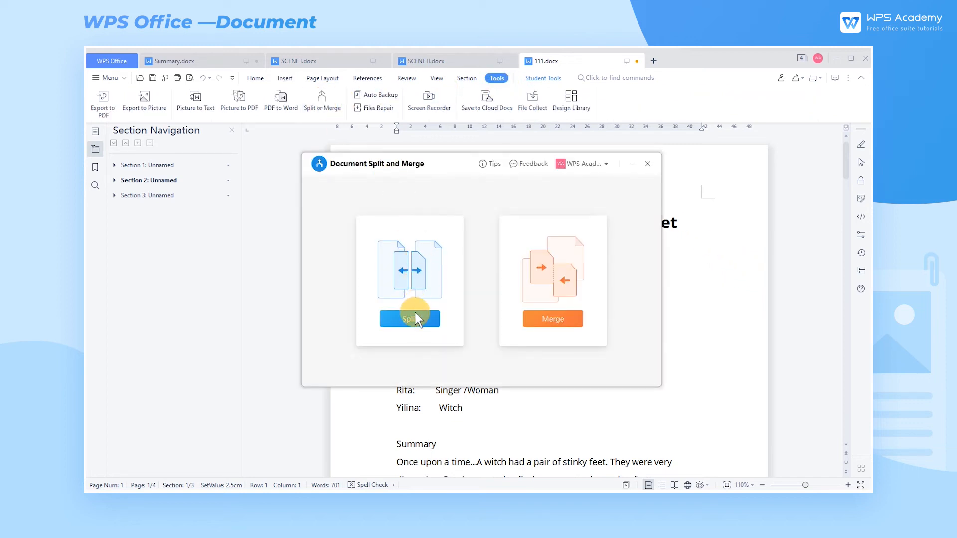
click(415, 318)
click(481, 366)
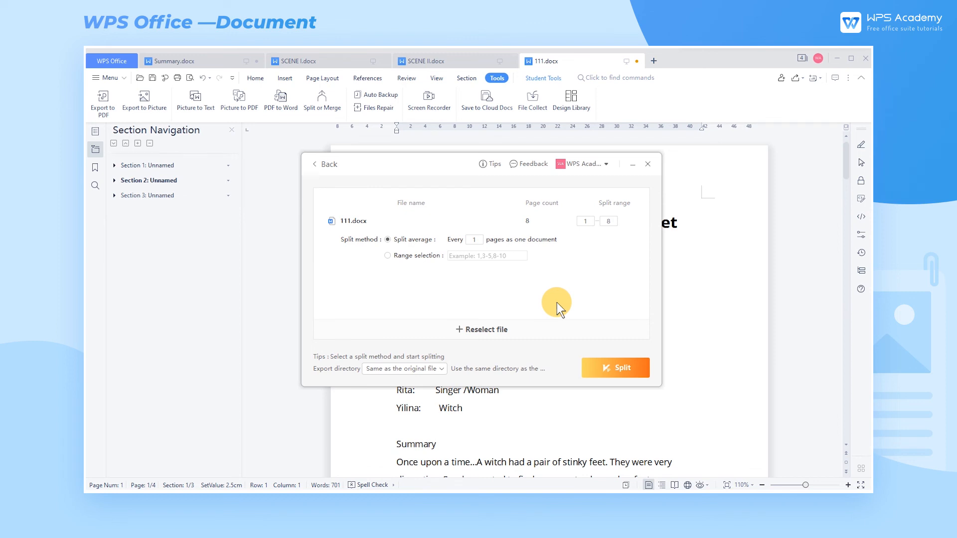
click(425, 257)
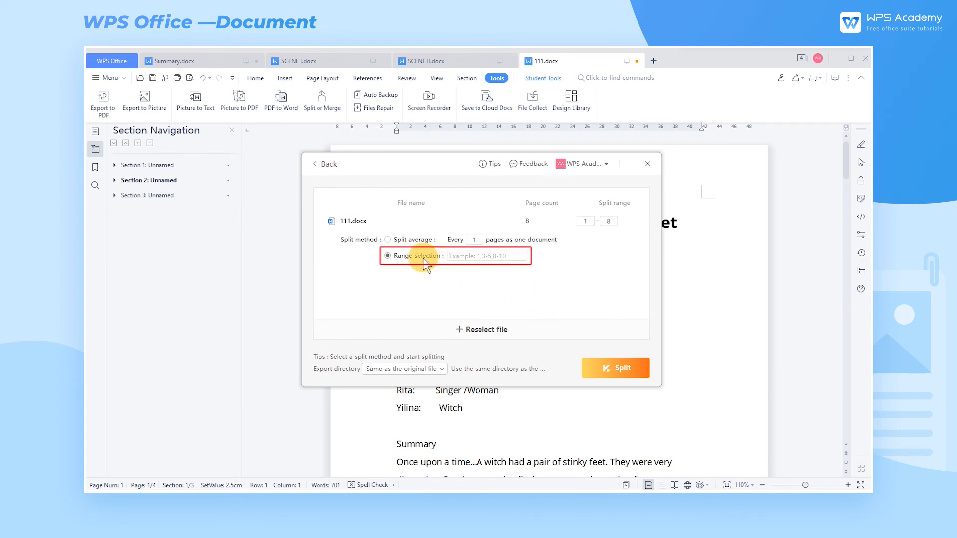
click(478, 256)
text(2)
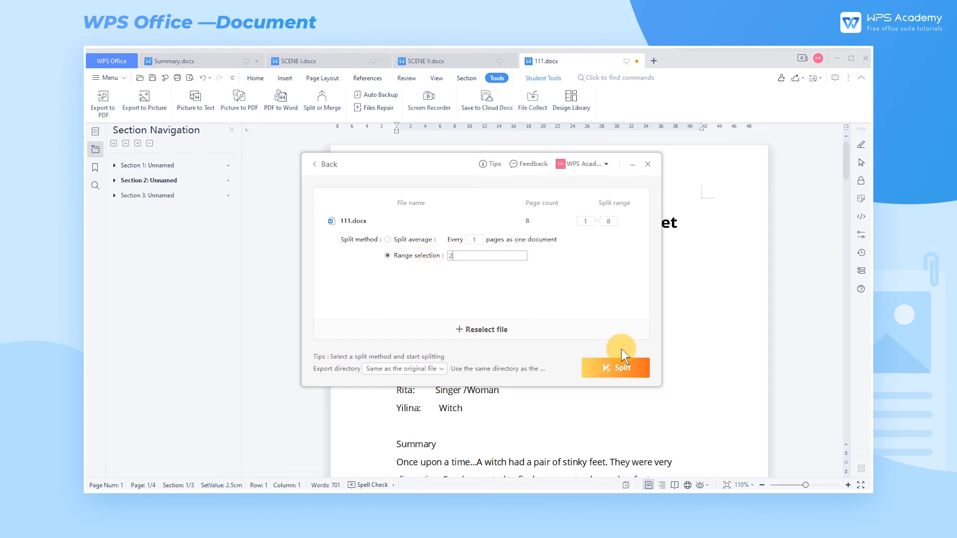
click(615, 366)
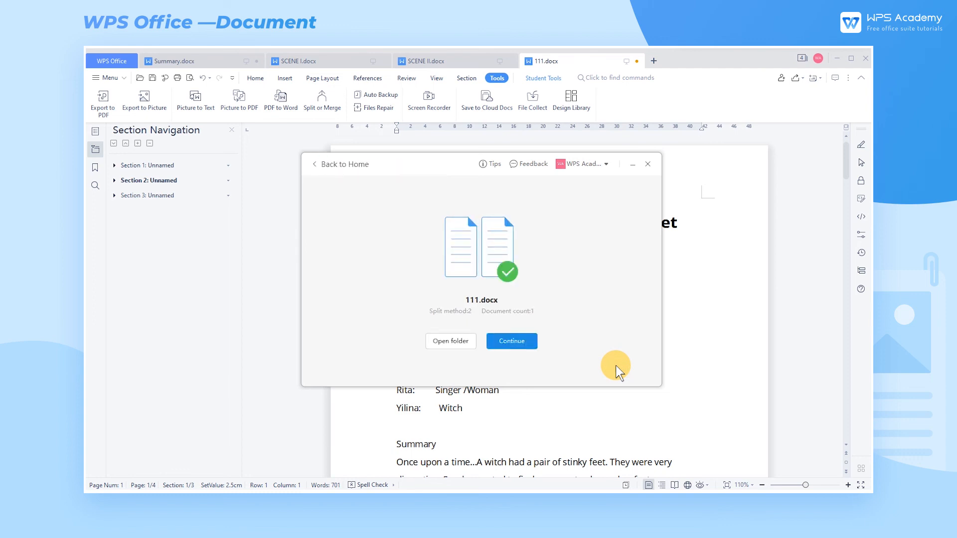
Open the split file 111_1.docx from its output folder, and close the split dialog
click(463, 343)
double_click(421, 157)
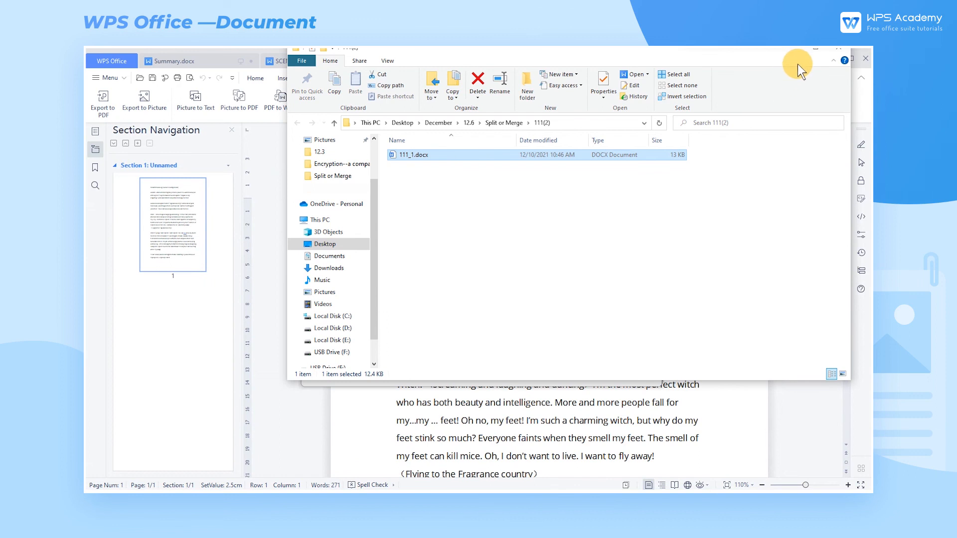
click(816, 49)
click(643, 165)
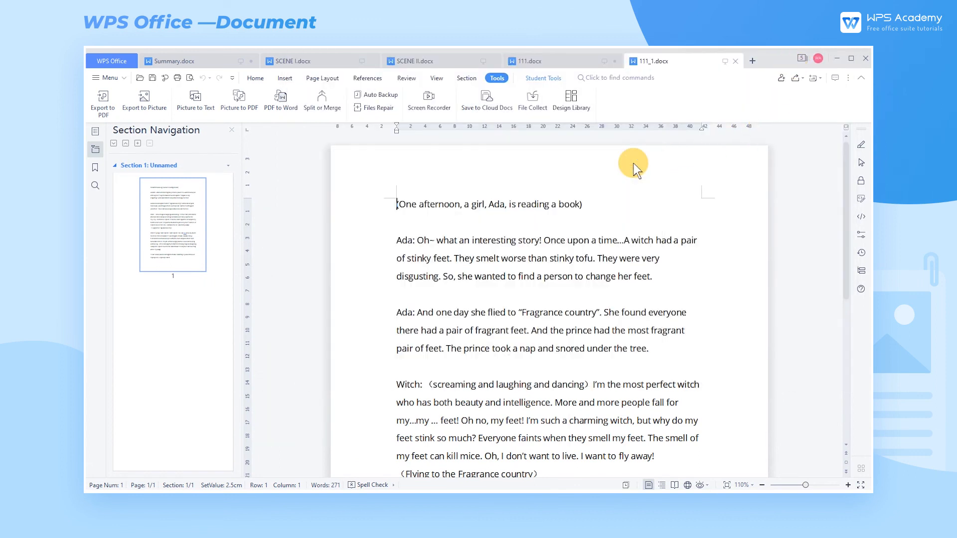